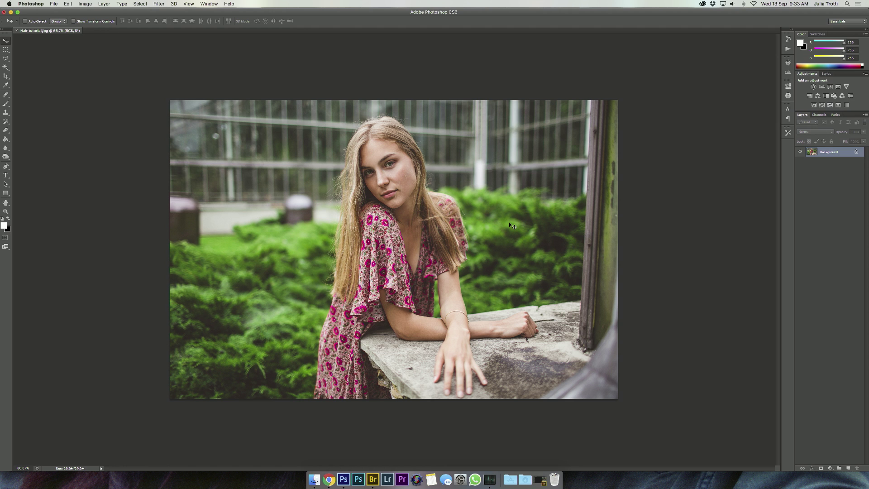
# Step: Duplicate the Background layer of the portrait
pyautogui.scroll(5, 406, 175)
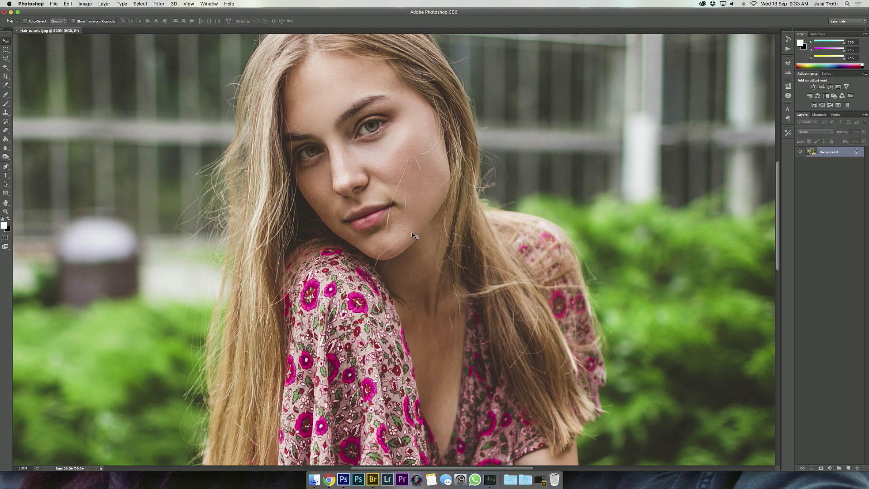
pyautogui.scroll(-5, 412, 233)
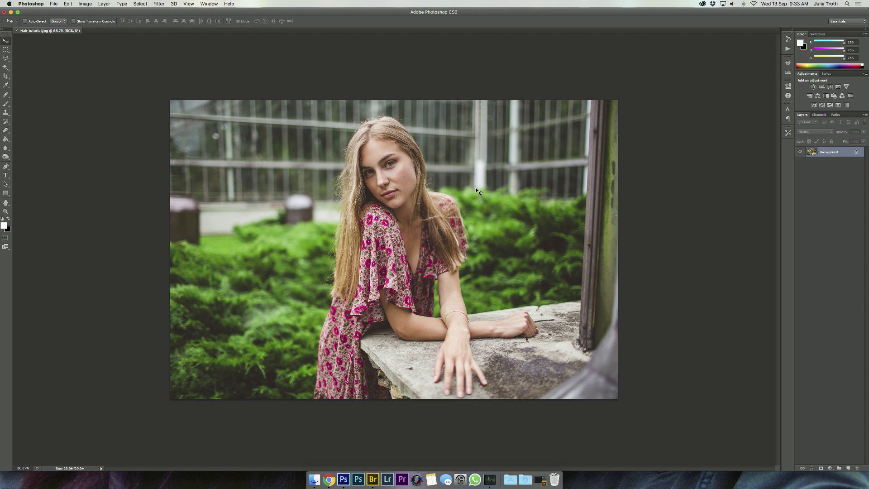
pyautogui.keyDown('super'); pyautogui.click(402, 183); pyautogui.keyUp('super')
pyautogui.keyDown('super'); pyautogui.click(407, 184); pyautogui.keyUp('super')
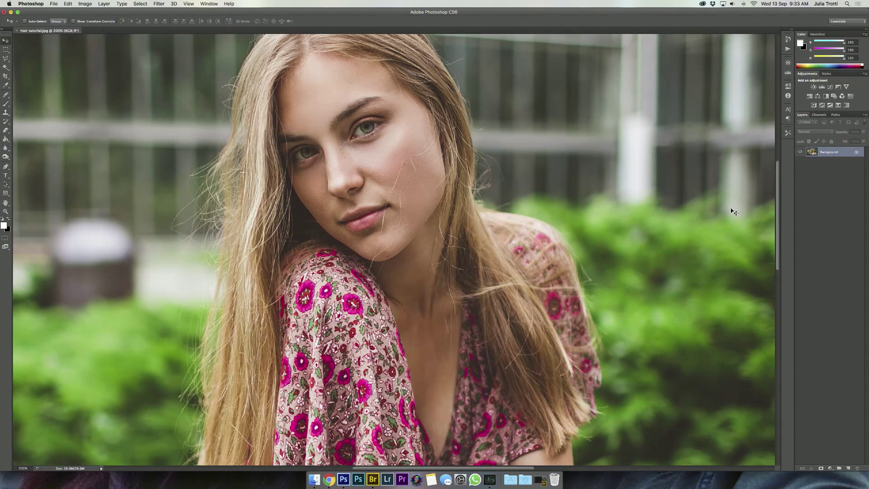
pyautogui.press('super+j')
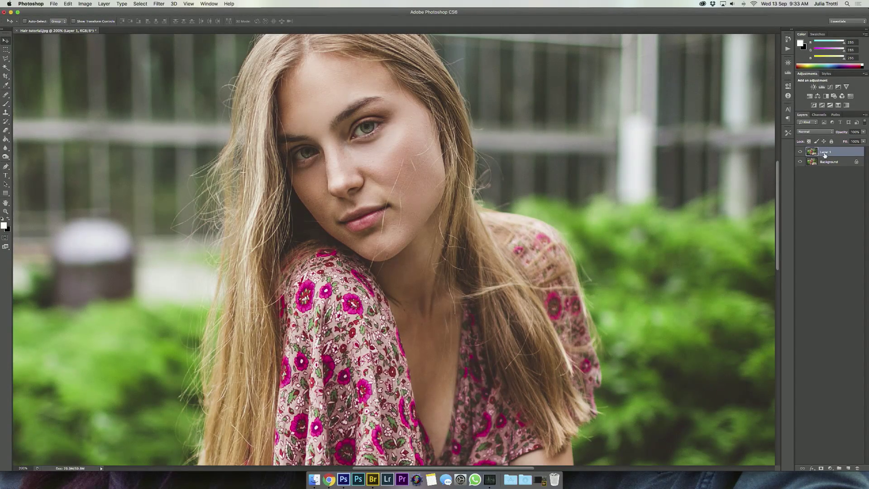
# Step: Choose the Healing Brush Tool with its sampling set to All Layers
pyautogui.moveTo(401, 156); pyautogui.dragTo(458, 210)
pyautogui.keyDown('super'); pyautogui.click(422, 204); pyautogui.keyUp('super')
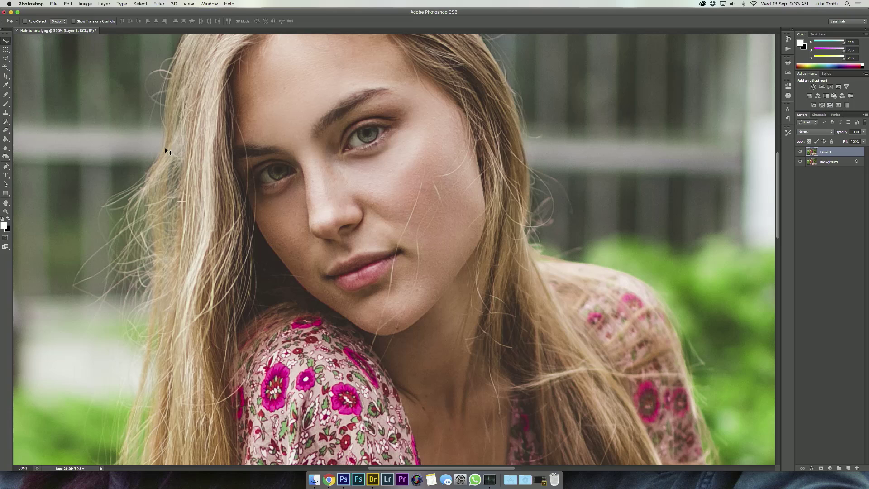
pyautogui.click(7, 95)
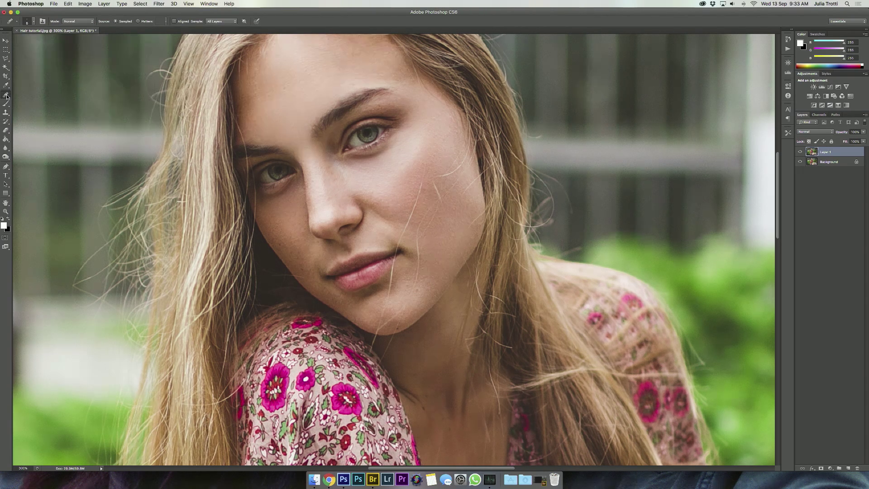
pyautogui.rightClick(6, 96)
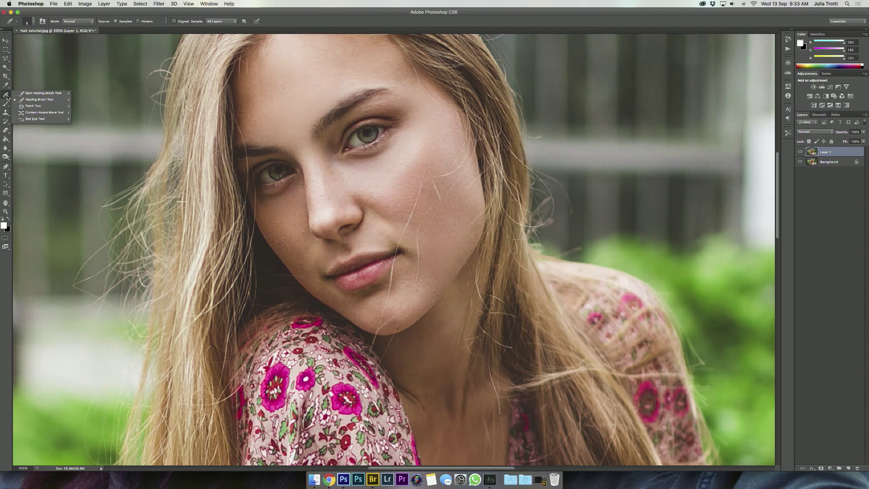
pyautogui.click(45, 100)
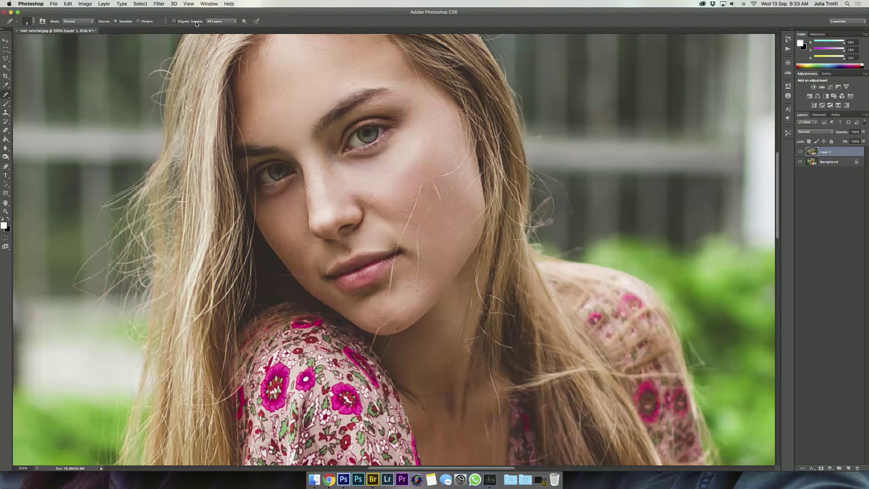
pyautogui.click(221, 21)
pyautogui.click(220, 21)
# Step: Adjust the brush size and heal the long stray hairs crossing the cheek, undoing the last stroke beside the lips
pyautogui.press(']')
pyautogui.press(']')
pyautogui.press(']')
pyautogui.press(']')
pyautogui.press(']')
pyautogui.press(']')
pyautogui.press('[')
pyautogui.press('[')
pyautogui.press('[')
pyautogui.press('[')
pyautogui.press('[')
pyautogui.press('[')
pyautogui.keyDown('alt'); pyautogui.click(399, 225); pyautogui.keyUp('alt')
pyautogui.moveTo(404, 230); pyautogui.dragTo(406, 228)
pyautogui.moveTo(417, 198); pyautogui.dragTo(431, 150)
pyautogui.moveTo(434, 181); pyautogui.dragTo(441, 196)
pyautogui.moveTo(400, 241); pyautogui.dragTo(392, 283)
pyautogui.press('super+z')
# Step: Heal the stray hairs on the outer cheek and down onto the chin
pyautogui.moveTo(436, 175)
pyautogui.mouseDown()
pyautogui.moveTo(455, 163)
pyautogui.moveTo(453, 186)
pyautogui.moveTo(471, 182)
pyautogui.moveTo(470, 199)
pyautogui.mouseUp()
pyautogui.keyDown('alt'); pyautogui.click(459, 185); pyautogui.keyUp('alt')
pyautogui.keyDown('alt'); pyautogui.click(464, 179); pyautogui.keyUp('alt')
pyautogui.click(411, 309)
pyautogui.moveTo(409, 300); pyautogui.dragTo(418, 254)
pyautogui.click(394, 308)
pyautogui.moveTo(401, 311); pyautogui.dragTo(393, 315)
# Step: Heal the leftover hair marks at the chin's lower edge, just below the lips and on the cheek near the hair
pyautogui.keyDown('alt'); pyautogui.click(373, 311); pyautogui.keyUp('alt')
pyautogui.moveTo(378, 328); pyautogui.dragTo(380, 321)
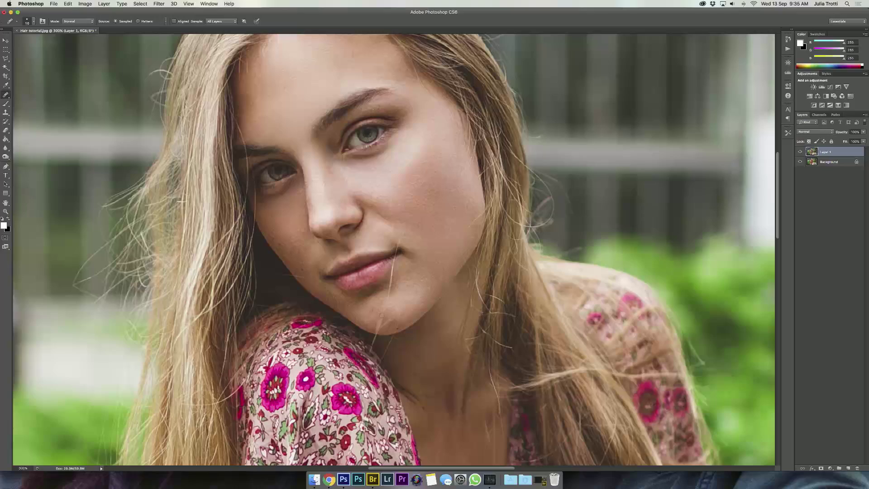
pyautogui.keyDown('alt'); pyautogui.click(399, 272); pyautogui.keyUp('alt')
pyautogui.moveTo(393, 271); pyautogui.dragTo(391, 287)
pyautogui.keyDown('alt'); pyautogui.click(446, 209); pyautogui.keyUp('alt')
pyautogui.click(455, 209)
# Step: Toggle the retouched layer's visibility to compare the face before and after healing
pyautogui.click(800, 153)
pyautogui.click(800, 153)
pyautogui.click(800, 153)
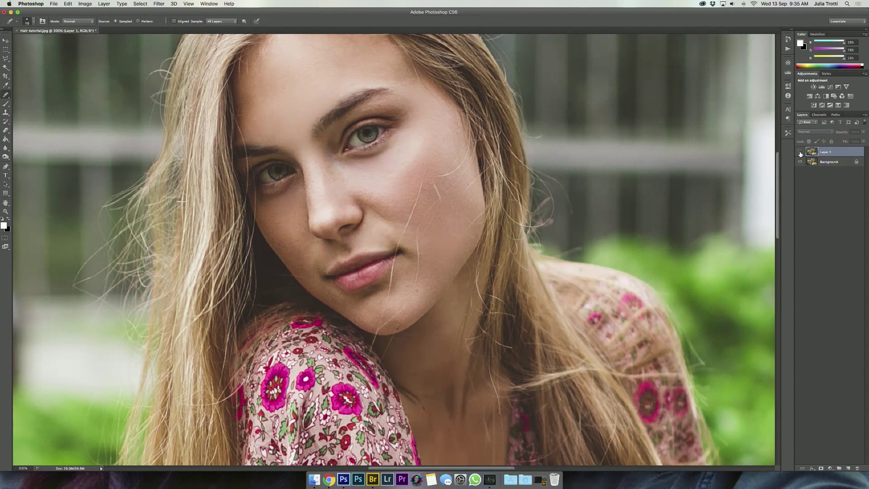
pyautogui.click(800, 153)
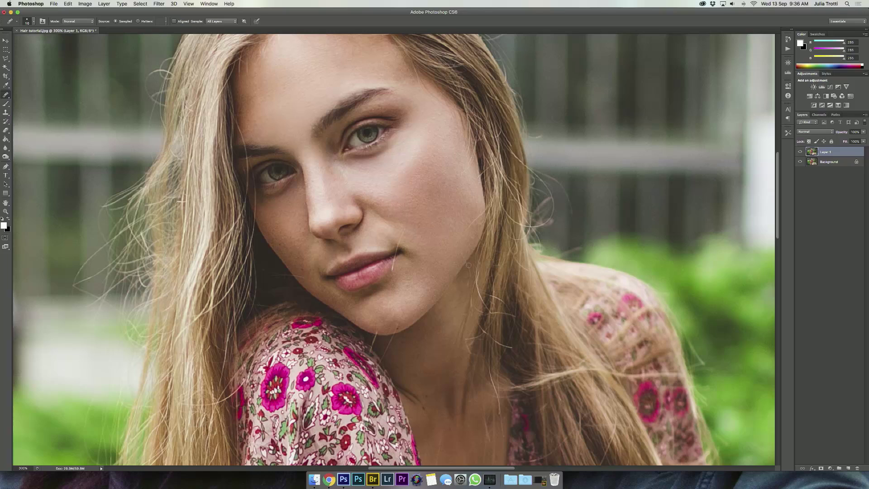
# Step: Duplicate Layer 1 and, on the copy, heal the fine hairs where the jaw and cheek meet the hair
pyautogui.scroll(2, 467, 266)
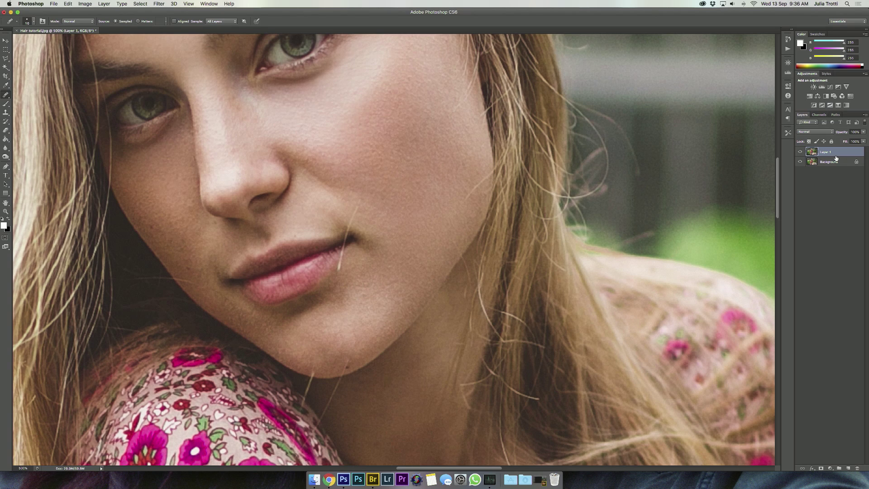
pyautogui.press('super+j')
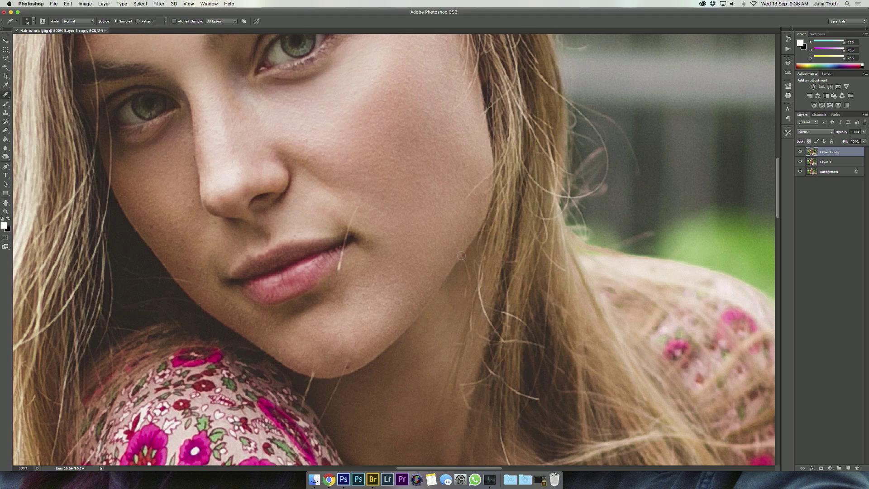
pyautogui.moveTo(462, 256)
pyautogui.mouseDown()
pyautogui.moveTo(469, 274)
pyautogui.moveTo(465, 267)
pyautogui.mouseUp()
pyautogui.keyDown('alt'); pyautogui.click(439, 276); pyautogui.keyUp('alt')
pyautogui.moveTo(447, 278)
pyautogui.mouseDown()
pyautogui.moveTo(439, 287)
pyautogui.moveTo(448, 275)
pyautogui.mouseUp()
pyautogui.moveTo(524, 196); pyautogui.dragTo(520, 255)
pyautogui.keyDown('super'); pyautogui.click(489, 175); pyautogui.keyUp('super')
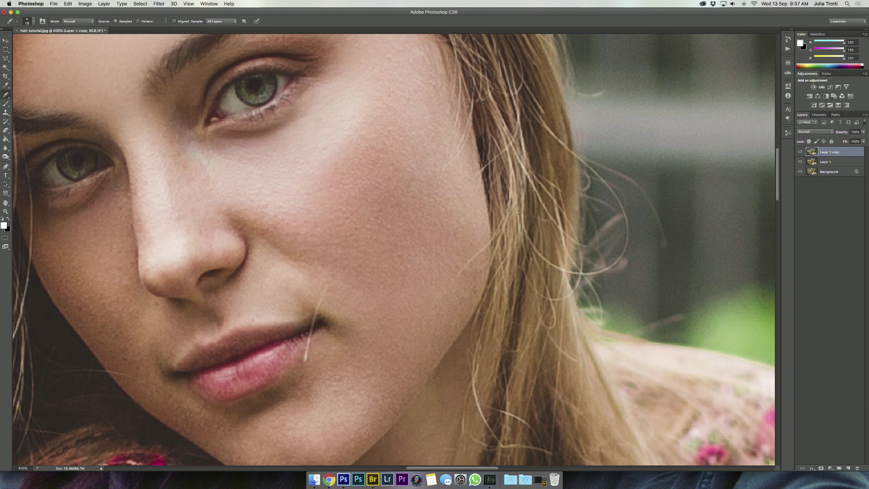
pyautogui.keyDown('alt'); pyautogui.click(490, 232); pyautogui.keyUp('alt')
pyautogui.moveTo(482, 249); pyautogui.dragTo(459, 274)
# Step: Create a new blank layer above the Layer 1 copy with the default settings
pyautogui.scroll(-2, 519, 240)
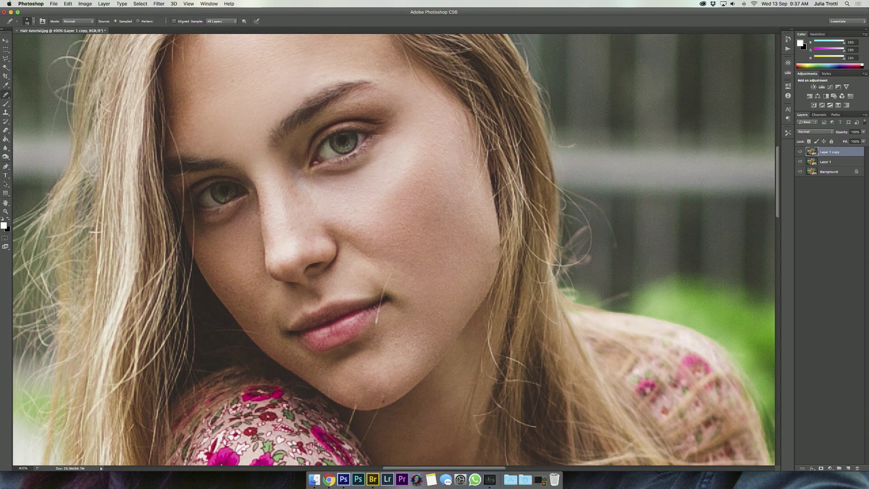
pyautogui.scroll(1, 510, 253)
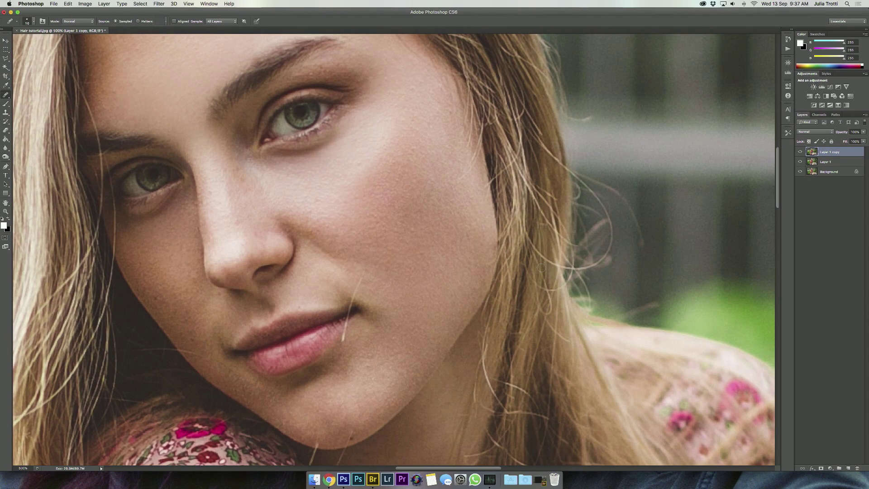
pyautogui.press('super+shift+n')
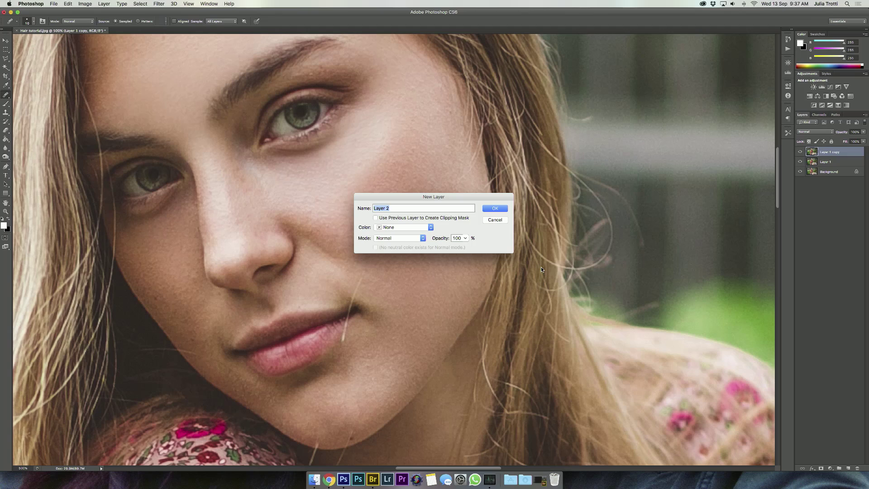
pyautogui.press('Return')
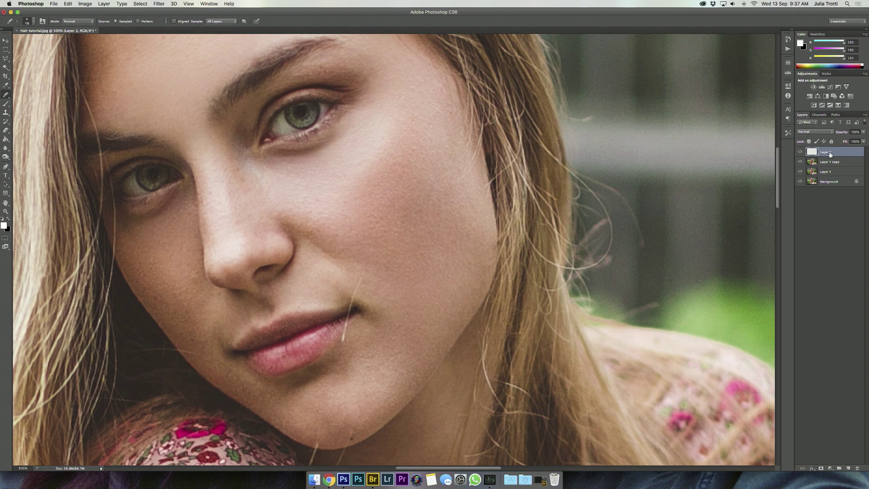
# Step: Switch to the Clone Stamp tool, check its soft brush settings and set its opacity to 20%
pyautogui.click(5, 113)
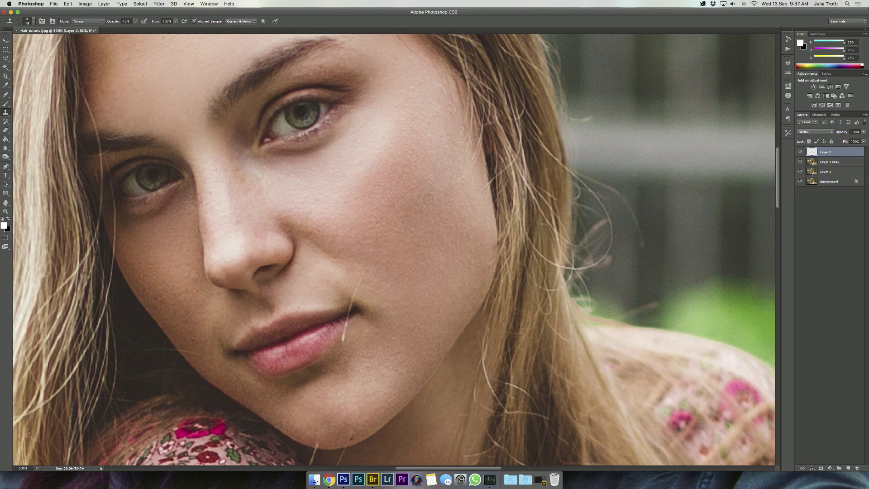
pyautogui.click(34, 22)
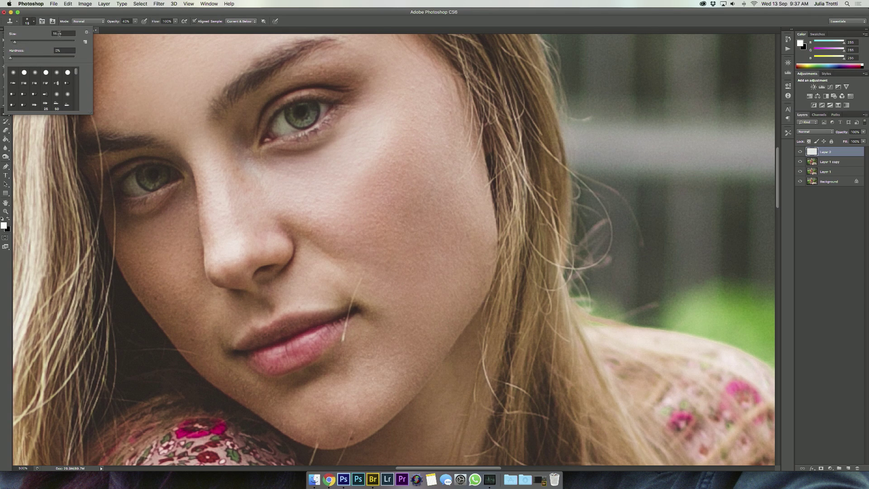
pyautogui.click(27, 21)
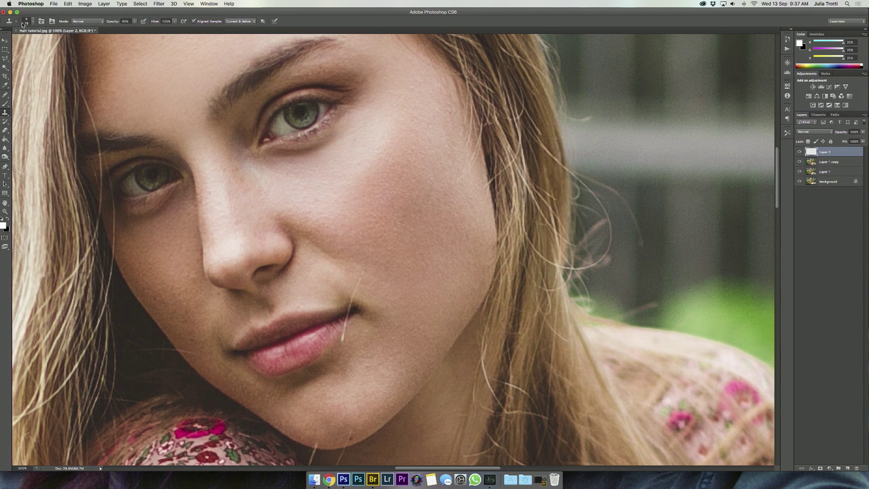
pyautogui.moveTo(64, 15); pyautogui.dragTo(66, 15)
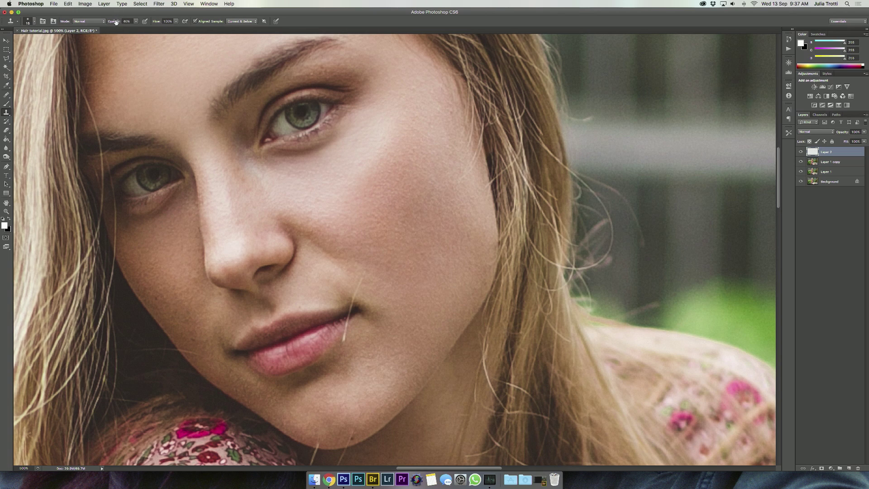
pyautogui.press('2')
pyautogui.keyDown('alt'); pyautogui.click(534, 232); pyautogui.keyUp('alt')
# Step: Toggle the visibility of Layer 2 and the Background to review the retouching on the whole portrait
pyautogui.scroll(-3, 533, 231)
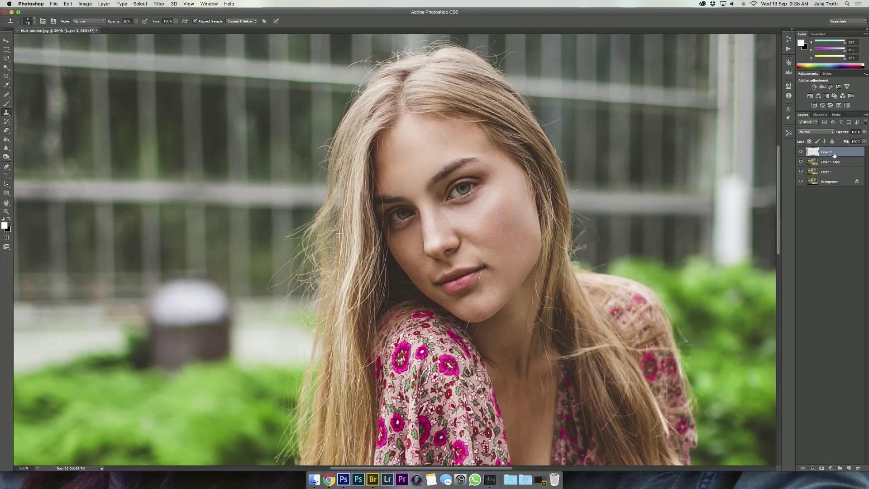
pyautogui.click(801, 153)
pyautogui.click(801, 152)
pyautogui.keyDown('alt'); pyautogui.click(801, 183); pyautogui.keyUp('alt')
pyautogui.keyDown('alt'); pyautogui.click(800, 182); pyautogui.keyUp('alt')
pyautogui.keyDown('alt'); pyautogui.click(800, 182); pyautogui.keyUp('alt')
pyautogui.keyDown('alt'); pyautogui.click(801, 183); pyautogui.keyUp('alt')
# Step: Create another blank layer at the top of the stack for retouching the area under the chin
pyautogui.keyDown('super'); pyautogui.click(475, 330); pyautogui.keyUp('super')
pyautogui.keyDown('super'); pyautogui.click(476, 330); pyautogui.keyUp('super')
pyautogui.keyDown('super'); pyautogui.click(472, 328); pyautogui.keyUp('super')
pyautogui.keyDown('super'); pyautogui.click(469, 327); pyautogui.keyUp('super')
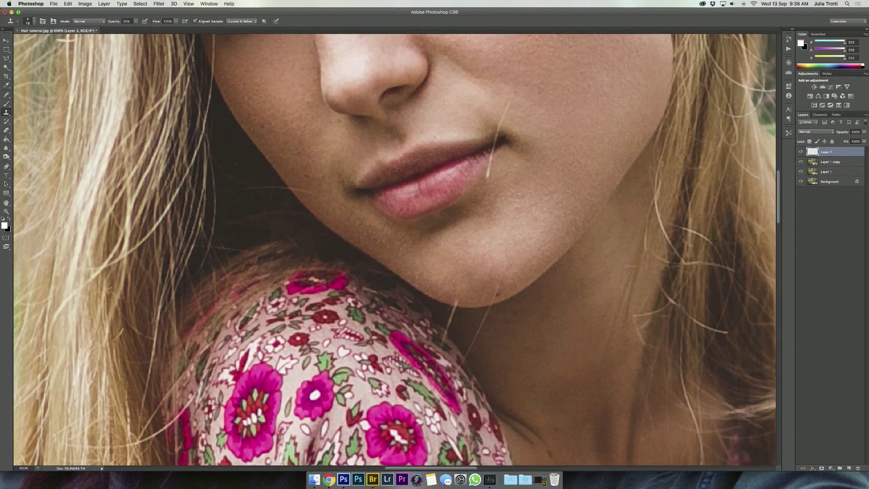
pyautogui.press('super+shift+n')
pyautogui.press('Return')
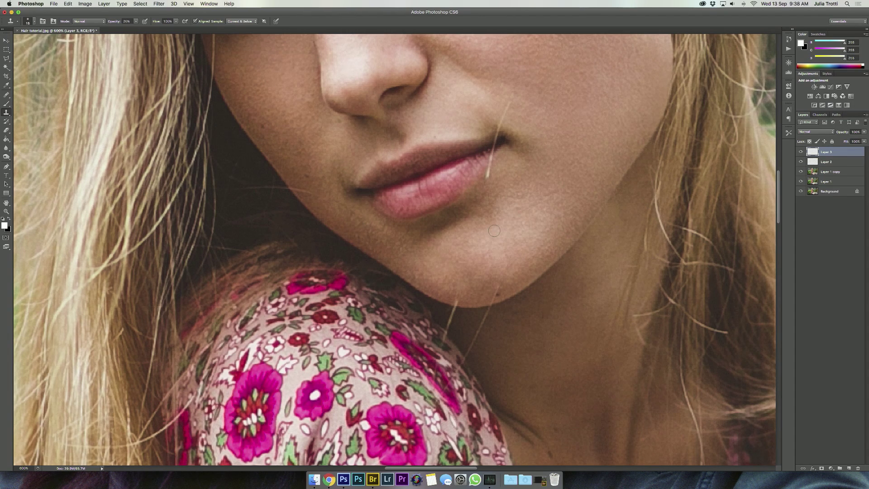
# Step: Switch back to the Healing Brush Tool
pyautogui.press('j')
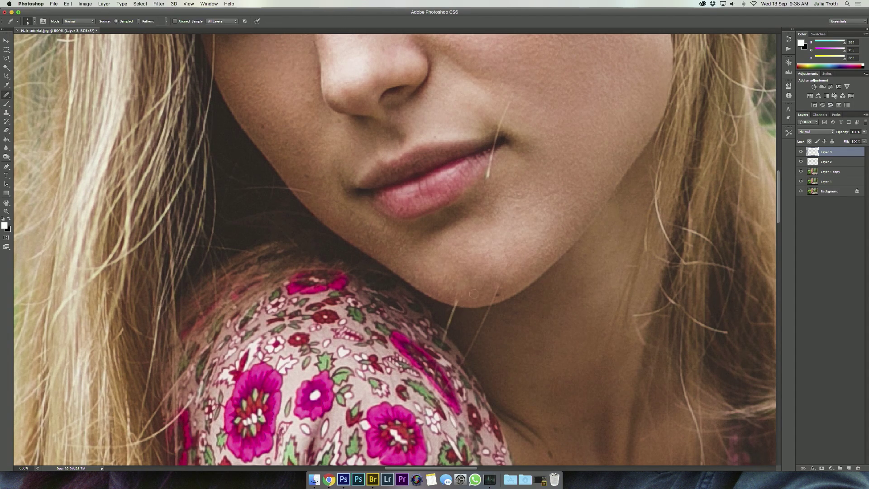
pyautogui.click(7, 97)
pyautogui.click(40, 99)
pyautogui.click(8, 96)
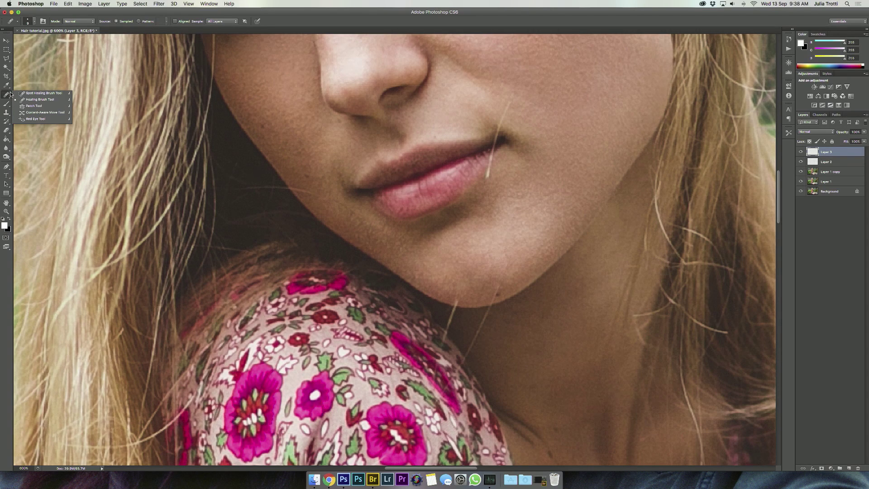
pyautogui.click(39, 99)
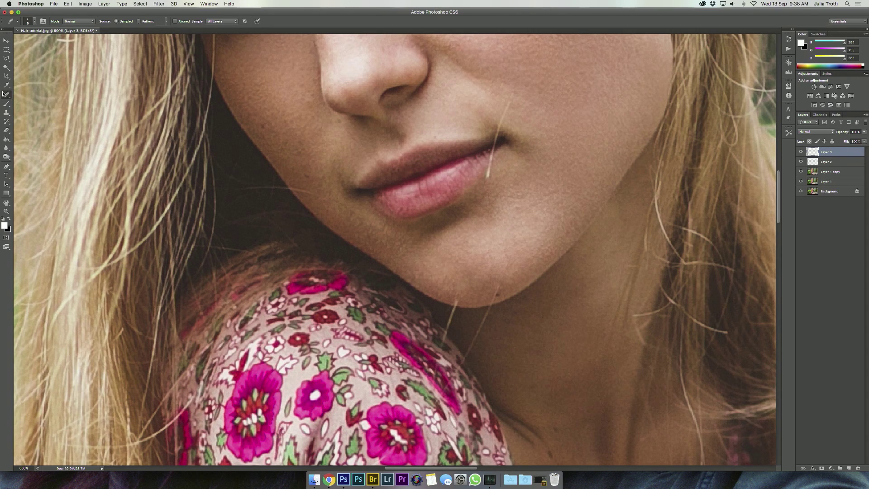
# Step: Heal the short stray hair between the chin and the dress shoulder, undoing strokes that do not blend
pyautogui.click(470, 307)
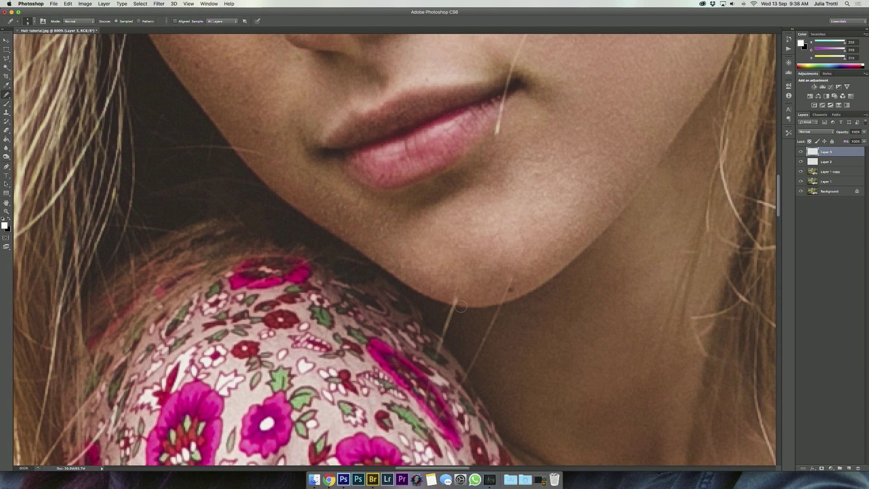
pyautogui.moveTo(456, 299); pyautogui.dragTo(454, 306)
pyautogui.press('super+z')
pyautogui.moveTo(455, 306)
pyautogui.mouseDown()
pyautogui.moveTo(469, 315)
pyautogui.moveTo(444, 335)
pyautogui.mouseUp()
pyautogui.keyDown('alt'); pyautogui.click(456, 325); pyautogui.keyUp('alt')
pyautogui.keyDown('alt'); pyautogui.click(486, 291); pyautogui.keyUp('alt')
pyautogui.keyDown('alt'); pyautogui.click(494, 298); pyautogui.keyUp('alt')
pyautogui.keyDown('alt'); pyautogui.click(500, 305); pyautogui.keyUp('alt')
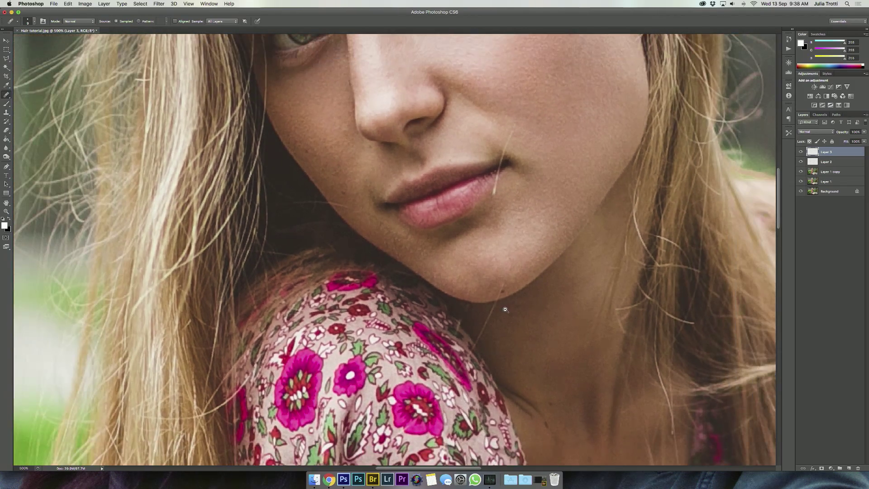
pyautogui.keyDown('alt'); pyautogui.click(505, 309); pyautogui.keyUp('alt')
pyautogui.scroll(4, 490, 318)
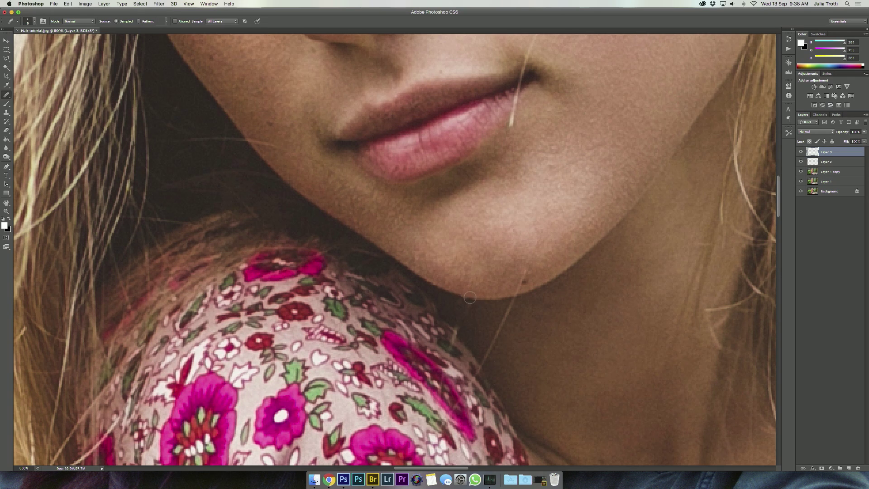
pyautogui.press('super+alt+z')
# Step: Create a further blank layer above Layer 3 for cloning below the chin
pyautogui.keyDown('alt'); pyautogui.keyDown('super'); pyautogui.click(484, 306); pyautogui.keyUp('super'); pyautogui.keyUp('alt')
pyautogui.keyDown('alt'); pyautogui.keyDown('super'); pyautogui.click(484, 306); pyautogui.keyUp('super'); pyautogui.keyUp('alt')
pyautogui.keyDown('alt'); pyautogui.keyDown('super'); pyautogui.click(483, 306); pyautogui.keyUp('super'); pyautogui.keyUp('alt')
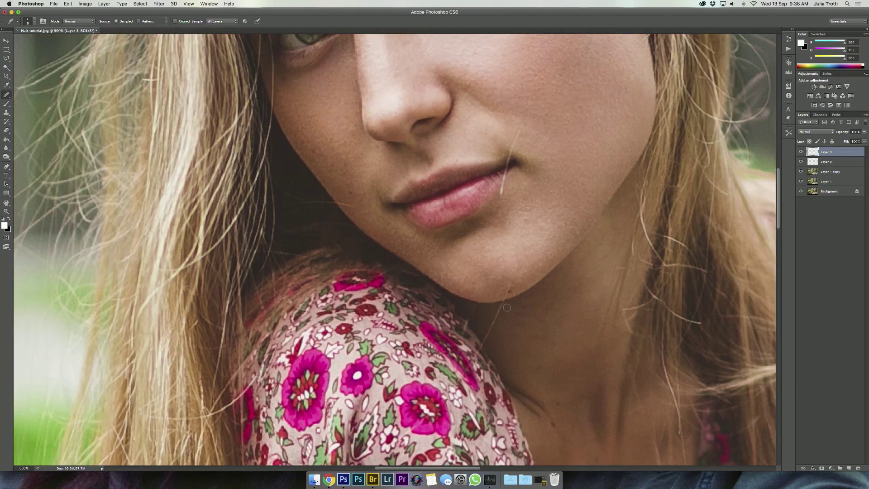
pyautogui.keyDown('alt'); pyautogui.click(495, 313); pyautogui.keyUp('alt')
pyautogui.keyDown('alt'); pyautogui.click(495, 313); pyautogui.keyUp('alt')
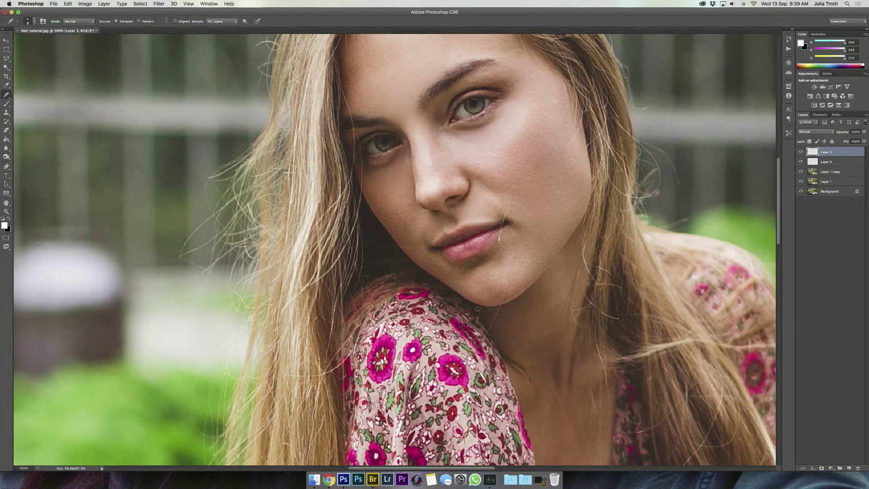
pyautogui.keyDown('super'); pyautogui.click(489, 312); pyautogui.keyUp('super')
pyautogui.keyDown('super'); pyautogui.click(489, 312); pyautogui.keyUp('super')
pyautogui.keyDown('super'); pyautogui.click(487, 312); pyautogui.keyUp('super')
pyautogui.keyDown('super'); pyautogui.click(485, 312); pyautogui.keyUp('super')
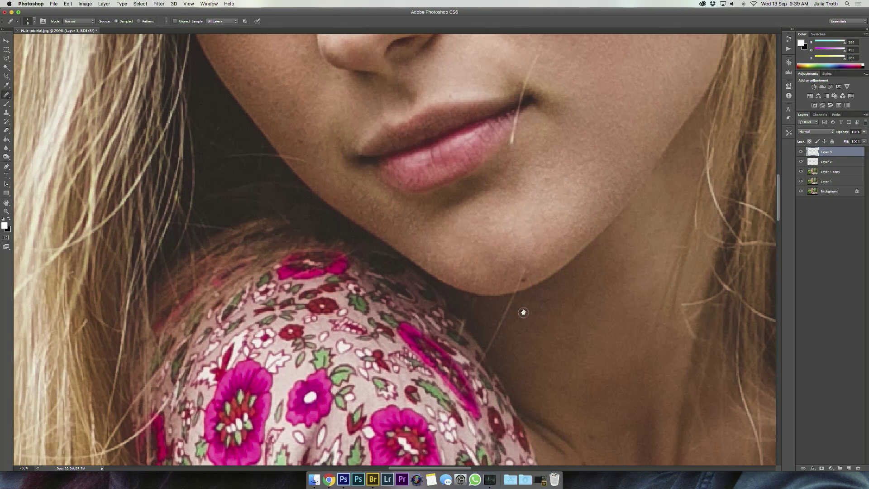
pyautogui.press('super+shift+n')
pyautogui.press('Return')
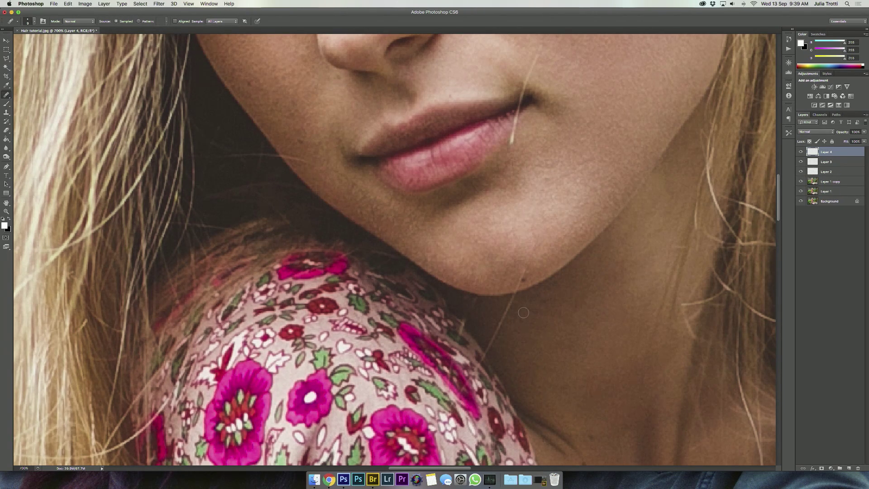
# Step: With the Clone Stamp at 20% opacity, clone over the healed area along the dress shoulder's edge below the chin
pyautogui.press('s')
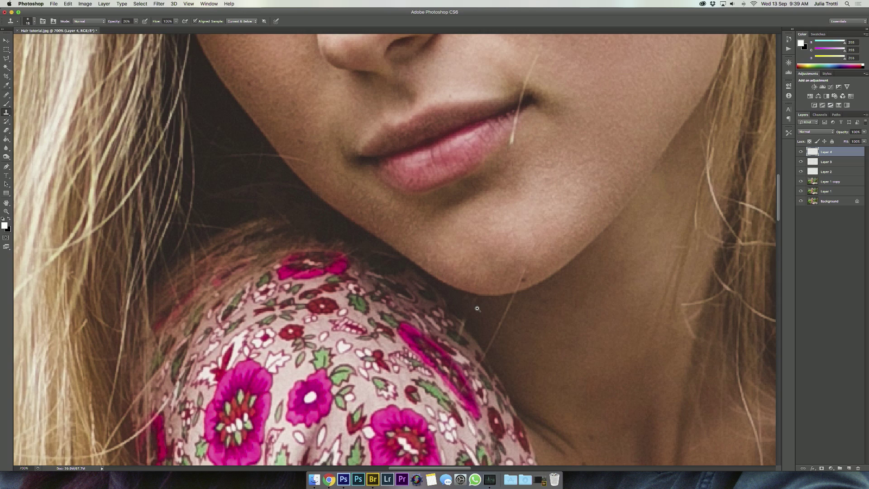
pyautogui.keyDown('super'); pyautogui.click(477, 308); pyautogui.keyUp('super')
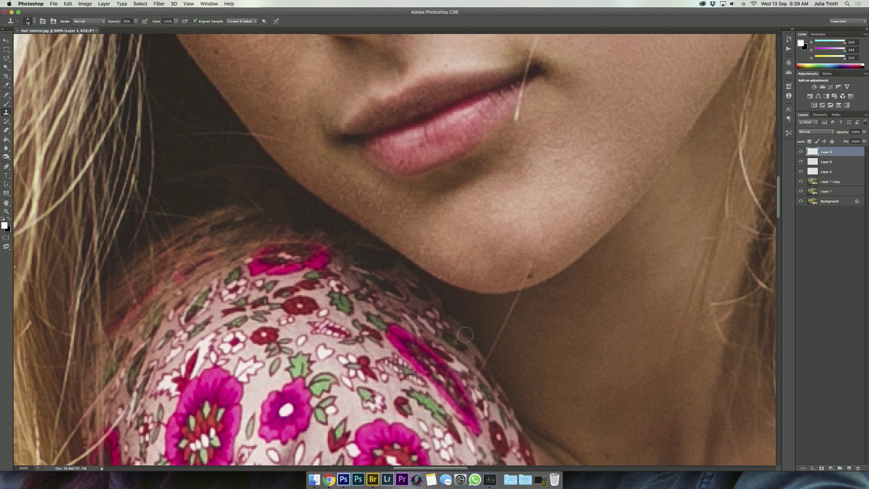
pyautogui.press('0')
pyautogui.click(505, 313)
pyautogui.press('2')
pyautogui.moveTo(459, 322); pyautogui.dragTo(462, 327)
pyautogui.keyDown('alt'); pyautogui.click(494, 315); pyautogui.keyUp('alt')
pyautogui.keyDown('alt'); pyautogui.click(494, 315); pyautogui.keyUp('alt')
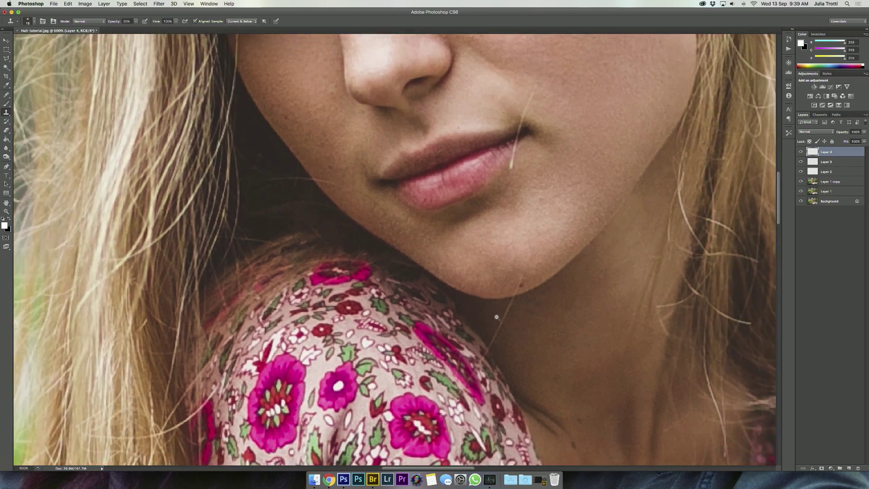
# Step: Create a new blank layer above Layer 4 and switch to the Healing Brush Tool
pyautogui.keyDown('alt'); pyautogui.click(495, 317); pyautogui.keyUp('alt')
pyautogui.keyDown('alt'); pyautogui.click(507, 318); pyautogui.keyUp('alt')
pyautogui.keyDown('alt'); pyautogui.click(544, 320); pyautogui.keyUp('alt')
pyautogui.keyDown('alt'); pyautogui.click(549, 320); pyautogui.keyUp('alt')
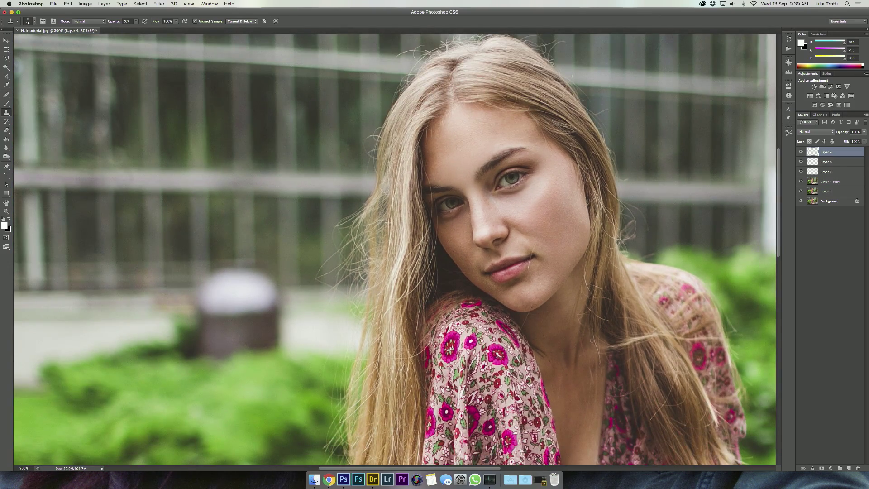
pyautogui.scroll(3, 541, 308)
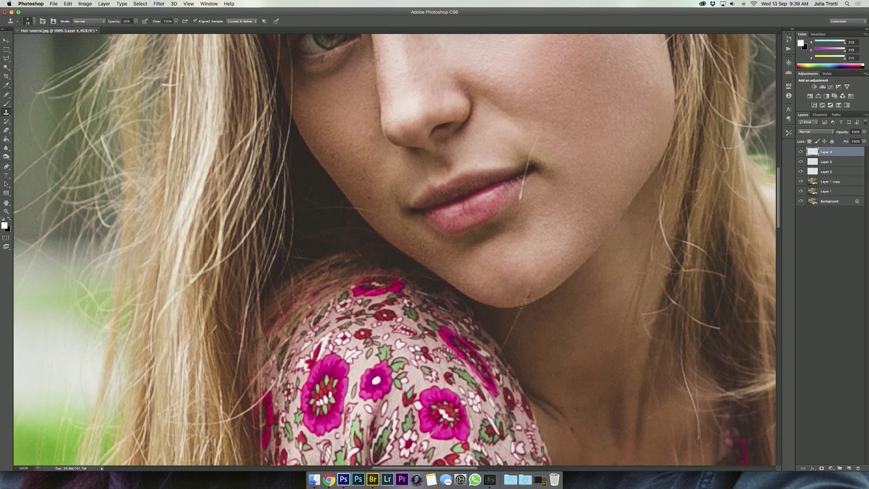
pyautogui.press('super+shift+n')
pyautogui.press('Return')
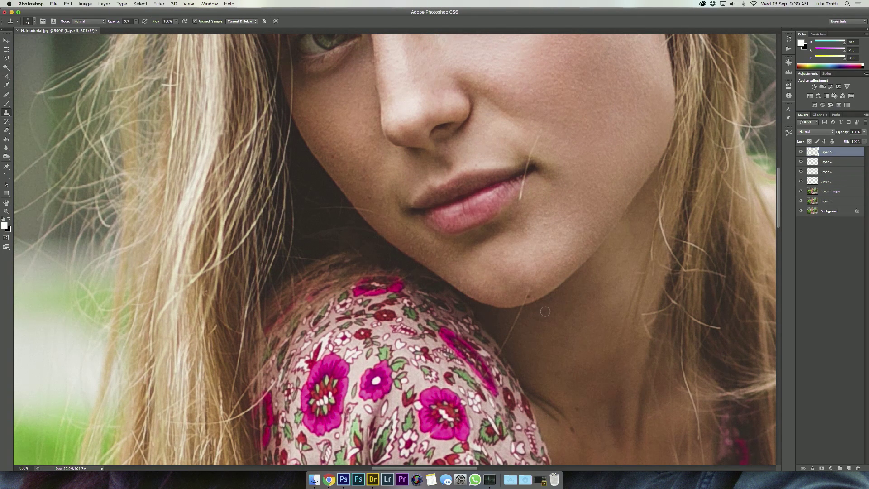
pyautogui.press('j')
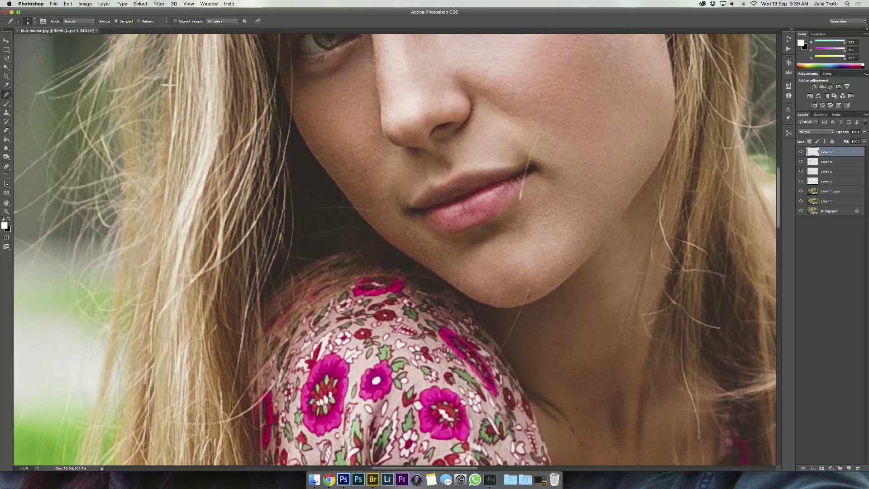
# Step: Compare the chin area with Layer 4 hidden and shown, ending with Layer 5 as the active layer
pyautogui.click(801, 162)
pyautogui.click(801, 161)
pyautogui.click(832, 164)
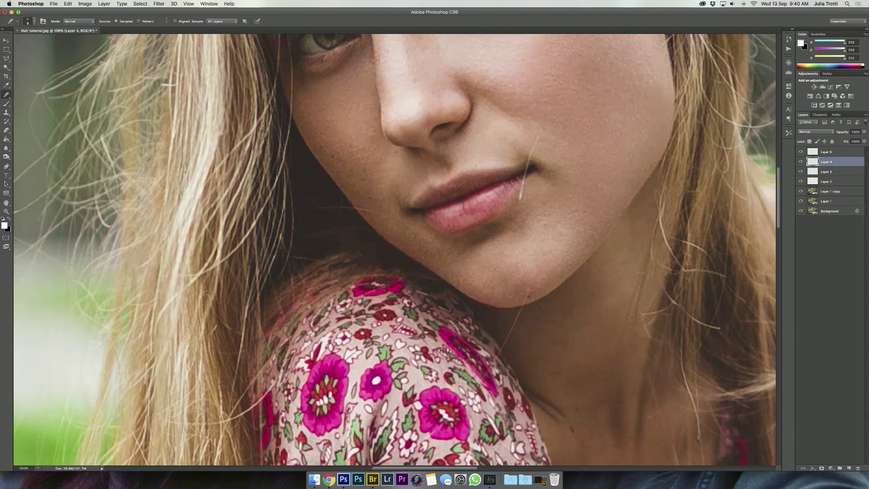
pyautogui.click(837, 154)
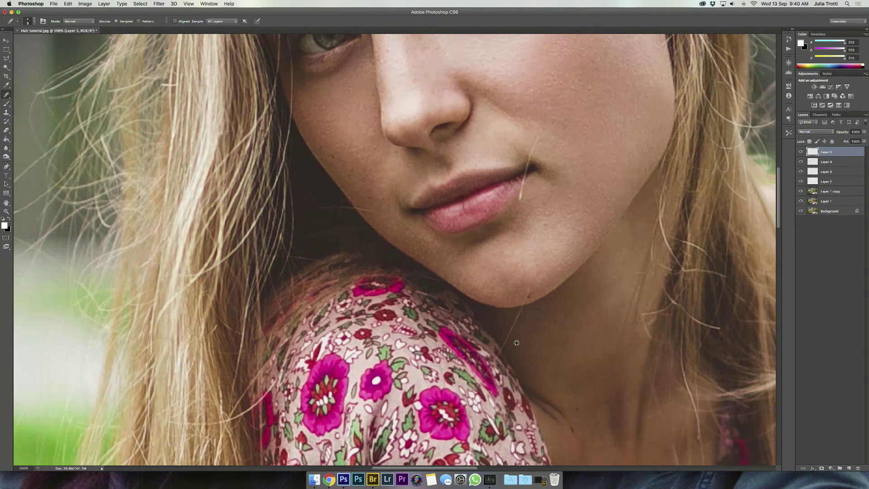
# Step: Heal the thin stray hair running from the chin's lower edge down to the dress shoulder, using nearby neck and chin skin as the source
pyautogui.keyDown('alt'); pyautogui.click(528, 317); pyautogui.keyUp('alt')
pyautogui.moveTo(521, 313); pyautogui.dragTo(514, 332)
pyautogui.scroll(3, 534, 310)
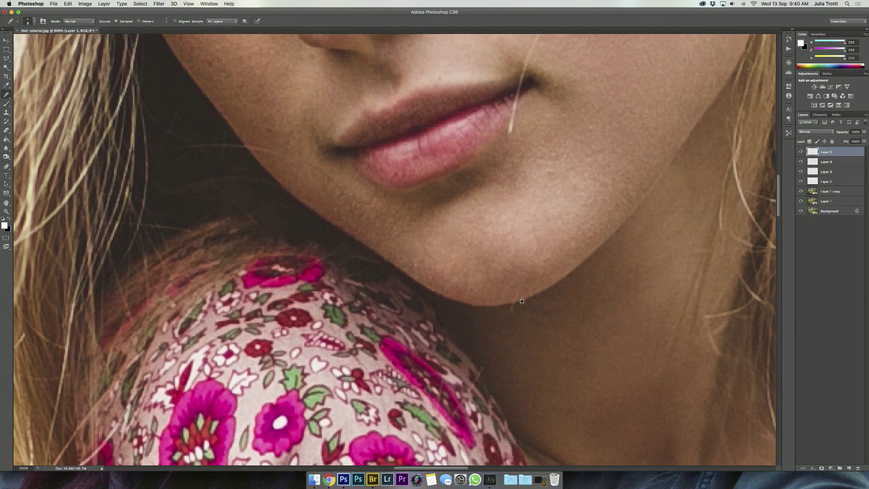
pyautogui.keyDown('alt'); pyautogui.click(522, 301); pyautogui.keyUp('alt')
pyautogui.moveTo(517, 299); pyautogui.dragTo(511, 309)
pyautogui.scroll(-5, 498, 310)
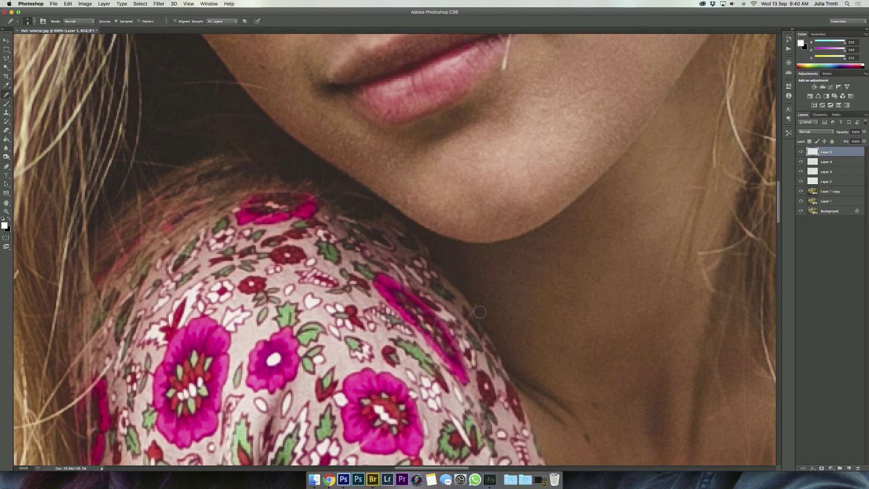
# Step: Create a new blank layer above Layer 5 and make the Healing Brush the active tool
pyautogui.press('s')
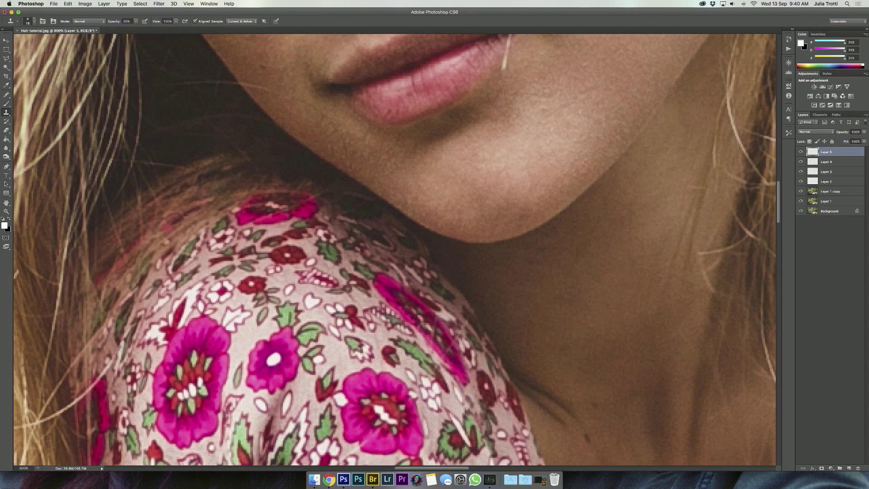
pyautogui.scroll(-3, 512, 275)
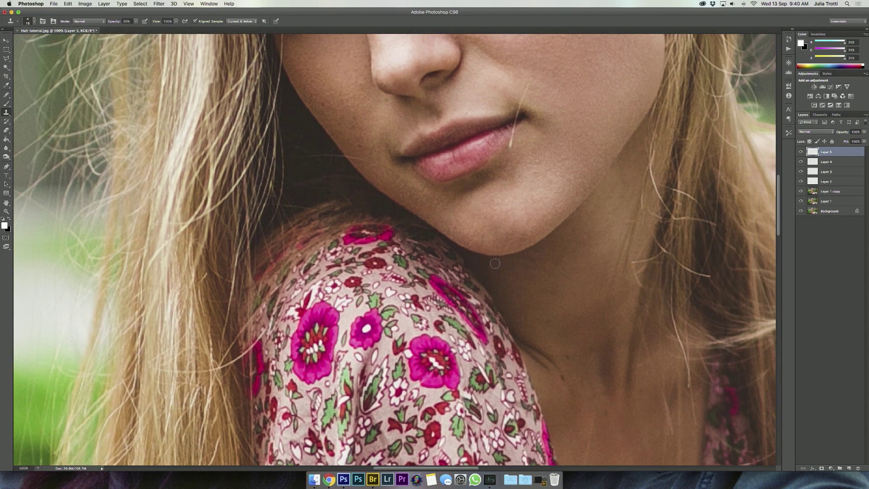
pyautogui.scroll(-8, 549, 250)
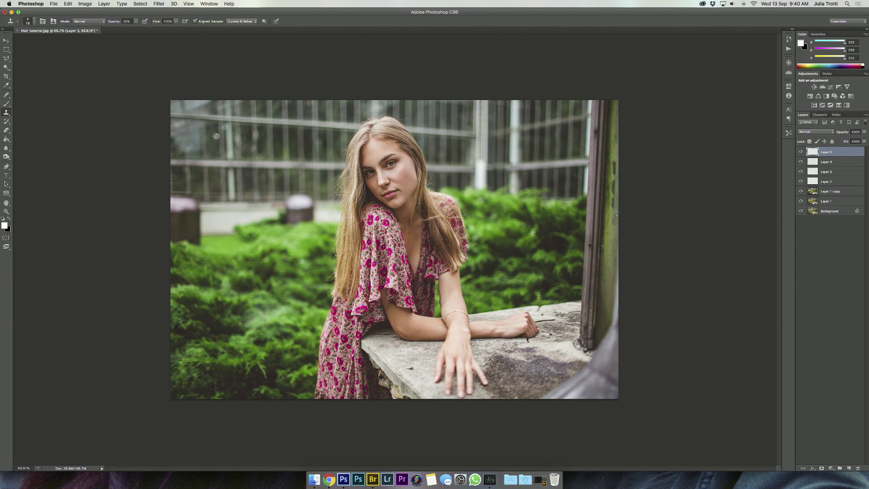
pyautogui.scroll(8, 396, 191)
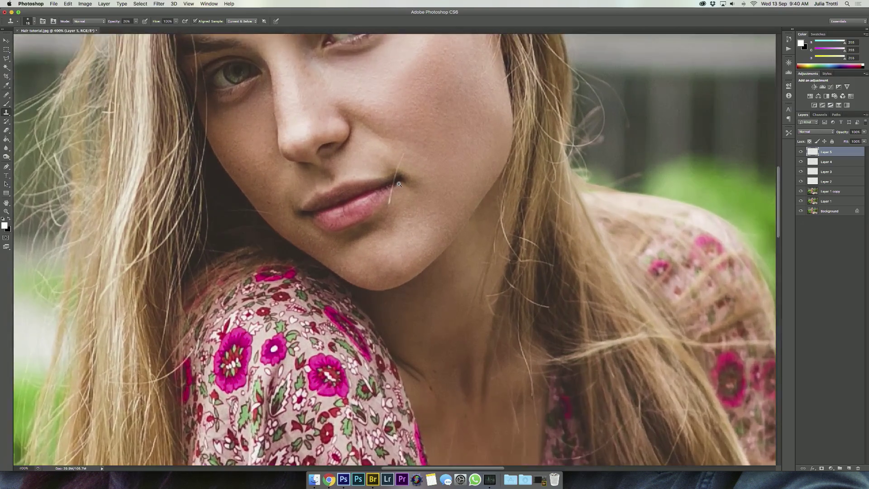
pyautogui.press('super+shift+n')
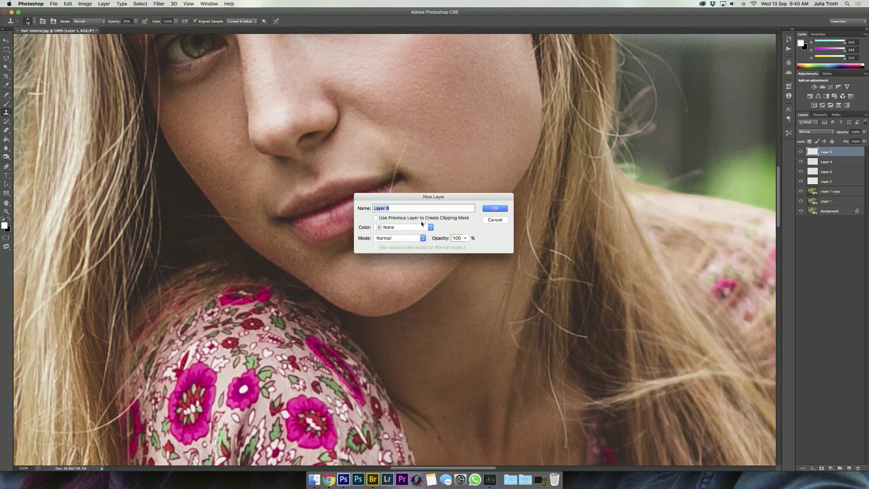
pyautogui.press('Return')
pyautogui.press('j')
# Step: Heal the stray hair crossing the corner of the mouth, from the cheek above the lip to the skin below it
pyautogui.scroll(2, 424, 219)
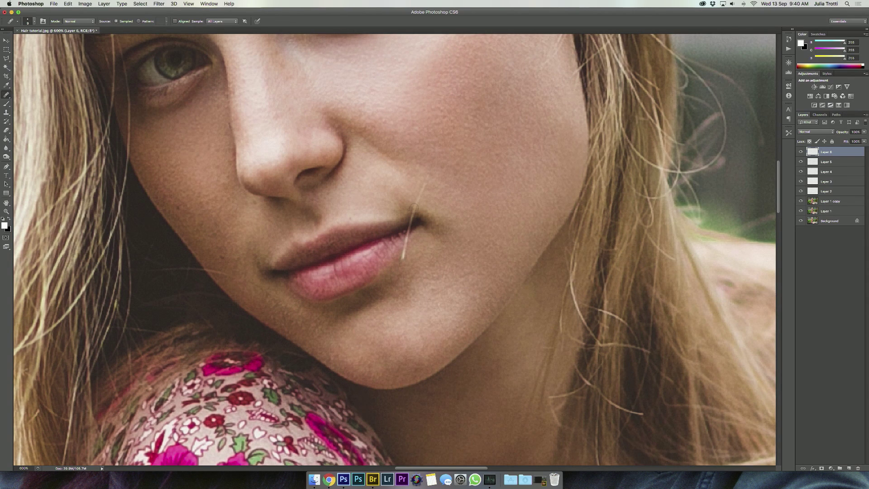
pyautogui.moveTo(413, 205); pyautogui.dragTo(426, 181)
pyautogui.scroll(1, 415, 237)
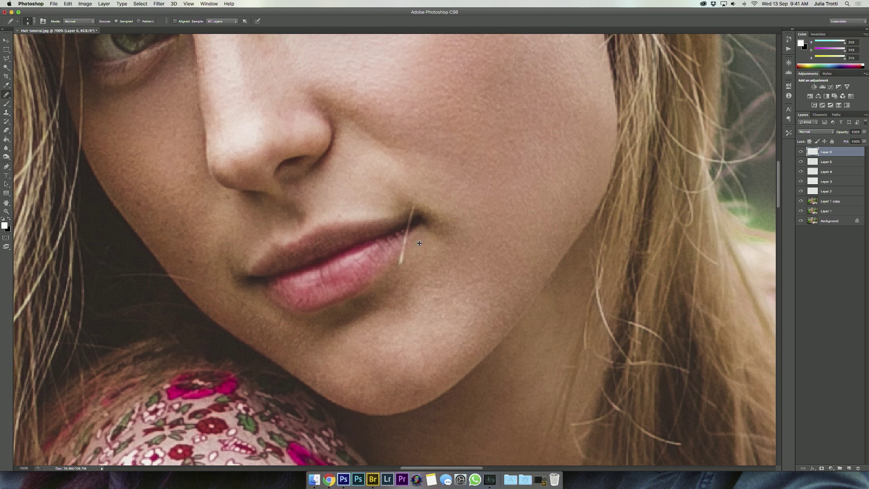
pyautogui.keyDown('alt'); pyautogui.click(419, 243); pyautogui.keyUp('alt')
pyautogui.moveTo(402, 255); pyautogui.dragTo(400, 263)
pyautogui.moveTo(404, 244); pyautogui.dragTo(403, 253)
pyautogui.moveTo(408, 220); pyautogui.dragTo(412, 207)
# Step: With the Clone Stamp at 20% opacity, clone over the healed lip edge at the corner of the mouth
pyautogui.press('s')
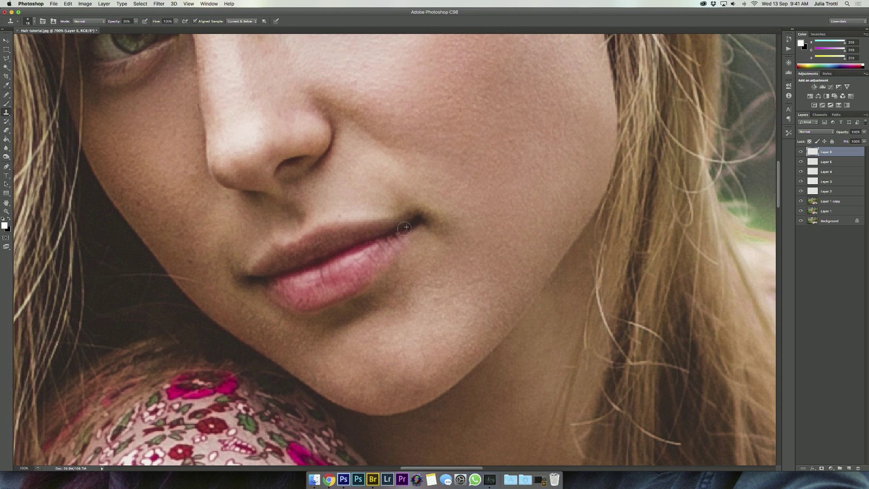
pyautogui.moveTo(404, 229); pyautogui.dragTo(399, 235)
pyautogui.keyDown('alt'); pyautogui.click(447, 231); pyautogui.keyUp('alt')
pyautogui.keyDown('alt'); pyautogui.click(448, 231); pyautogui.keyUp('alt')
pyautogui.keyDown('alt'); pyautogui.click(451, 234); pyautogui.keyUp('alt')
pyautogui.keyDown('alt'); pyautogui.click(455, 236); pyautogui.keyUp('alt')
pyautogui.keyDown('alt'); pyautogui.click(458, 239); pyautogui.keyUp('alt')
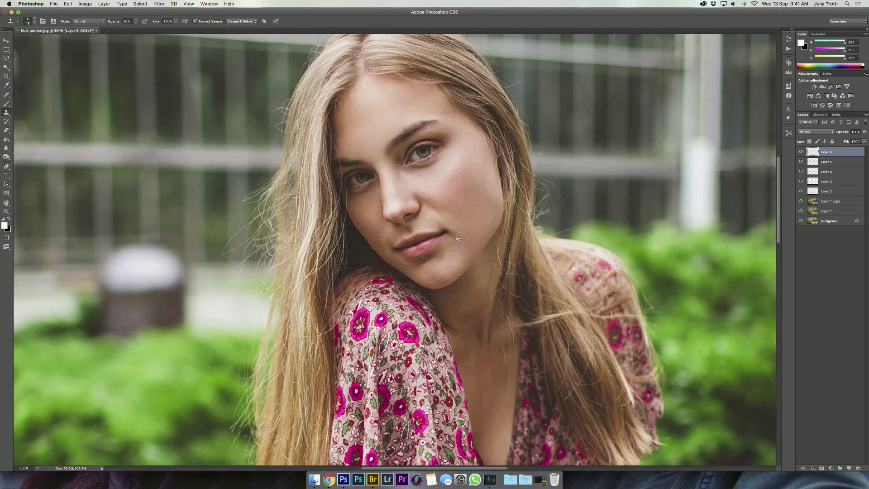
# Step: Compare the retouched portrait with the original by repeatedly showing only the Background layer and restoring all layers, up close and at full view
pyautogui.scroll(-4, 458, 239)
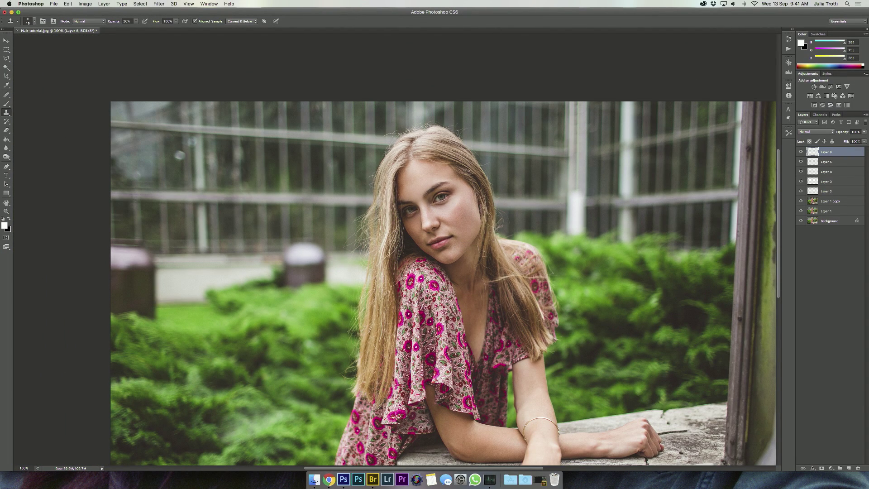
pyautogui.keyDown('alt'); pyautogui.click(801, 222); pyautogui.keyUp('alt')
pyautogui.keyDown('alt'); pyautogui.click(801, 222); pyautogui.keyUp('alt')
pyautogui.keyDown('alt'); pyautogui.click(802, 221); pyautogui.keyUp('alt')
pyautogui.keyDown('alt'); pyautogui.click(801, 221); pyautogui.keyUp('alt')
pyautogui.scroll(2, 452, 216)
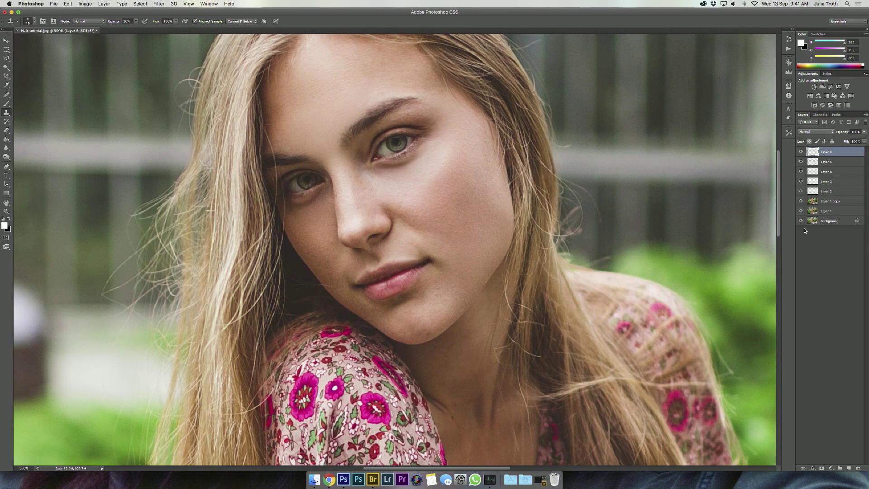
pyautogui.keyDown('alt'); pyautogui.click(801, 222); pyautogui.keyUp('alt')
pyautogui.keyDown('alt'); pyautogui.click(801, 222); pyautogui.keyUp('alt')
pyautogui.keyDown('alt'); pyautogui.click(801, 222); pyautogui.keyUp('alt')
pyautogui.keyDown('alt'); pyautogui.click(802, 222); pyautogui.keyUp('alt')
pyautogui.scroll(-1, 531, 214)
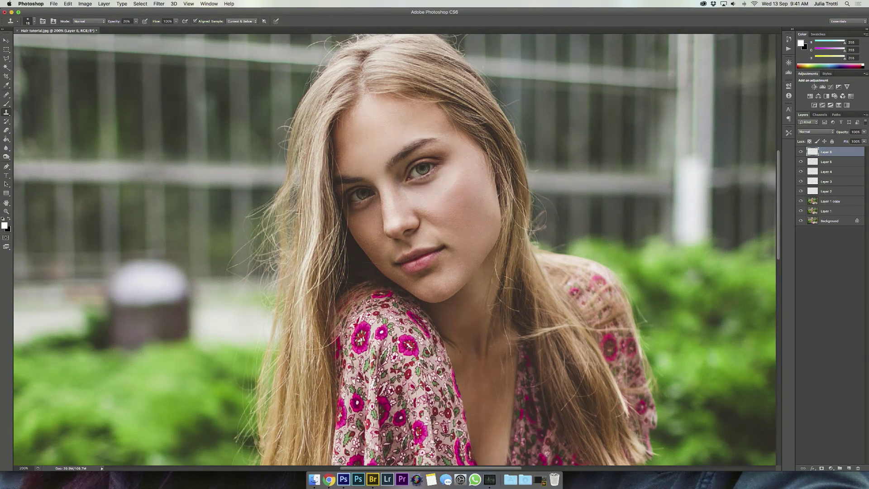
pyautogui.keyDown('alt'); pyautogui.click(801, 221); pyautogui.keyUp('alt')
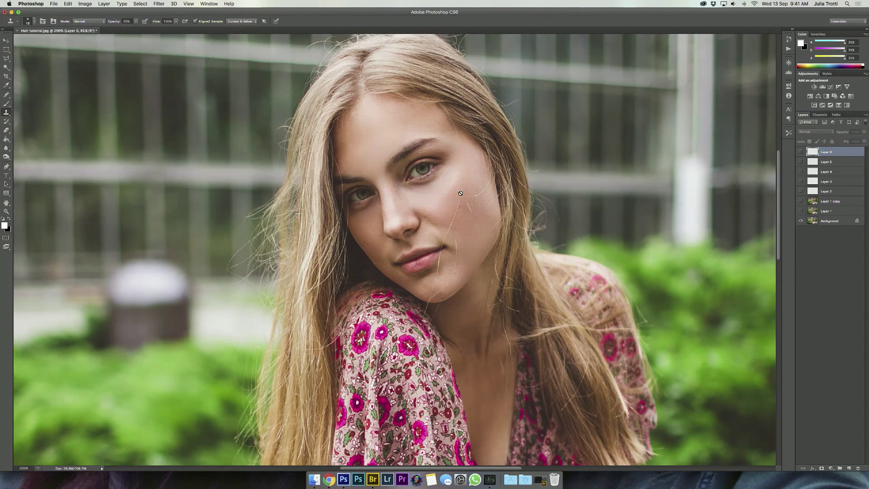
pyautogui.keyDown('alt'); pyautogui.click(801, 221); pyautogui.keyUp('alt')
pyautogui.scroll(-1, 458, 227)
pyautogui.scroll(-1, 458, 228)
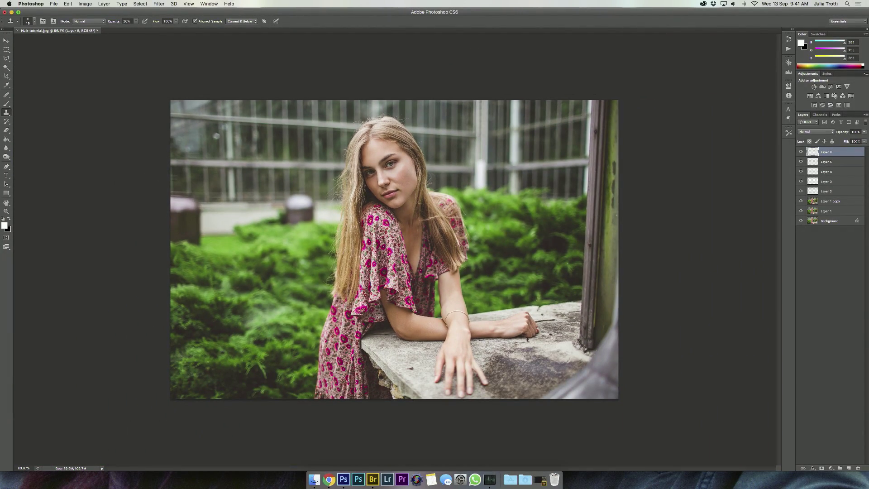